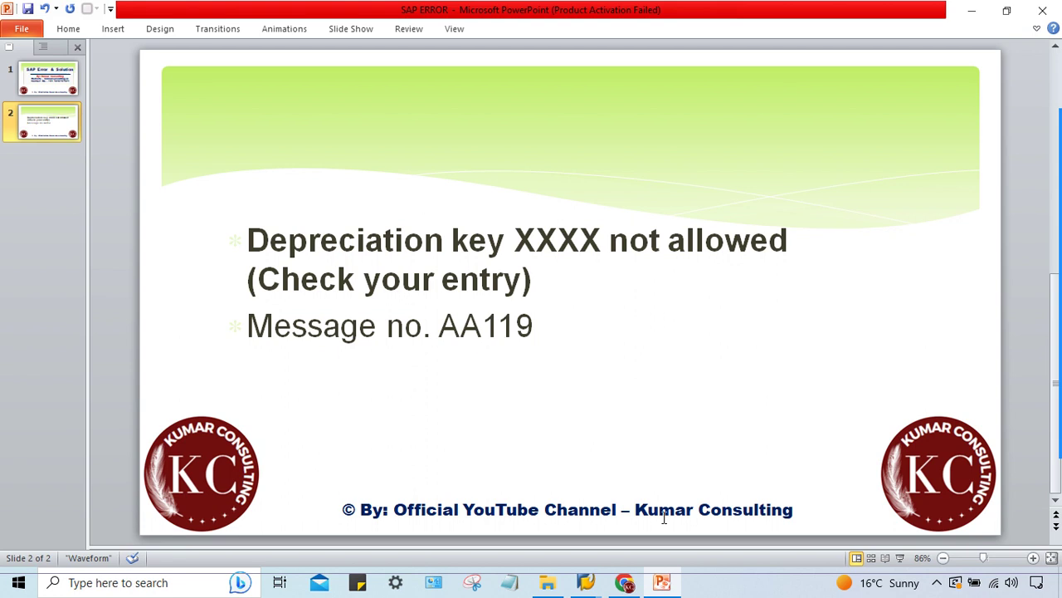
# - Switch from the AA119 error slide to the WhatsApp photo of the SAP asset screen
pyautogui.click(630, 583)
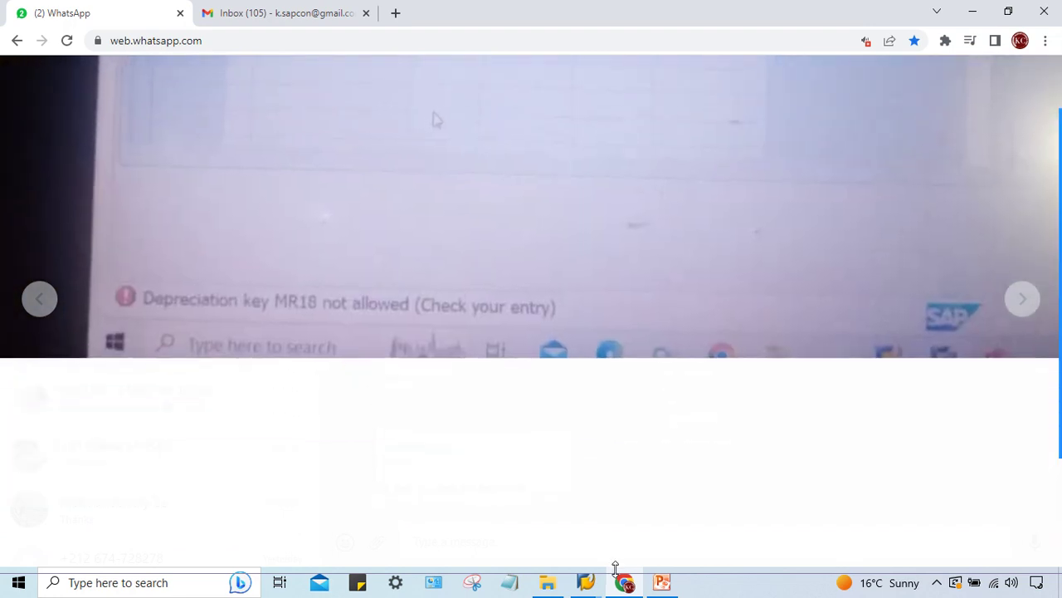
pyautogui.click(585, 583)
# - Start AS01 asset creation for asset class 18PM in company code MR18
pyautogui.moveTo(586, 582)
pyautogui.click(707, 522)
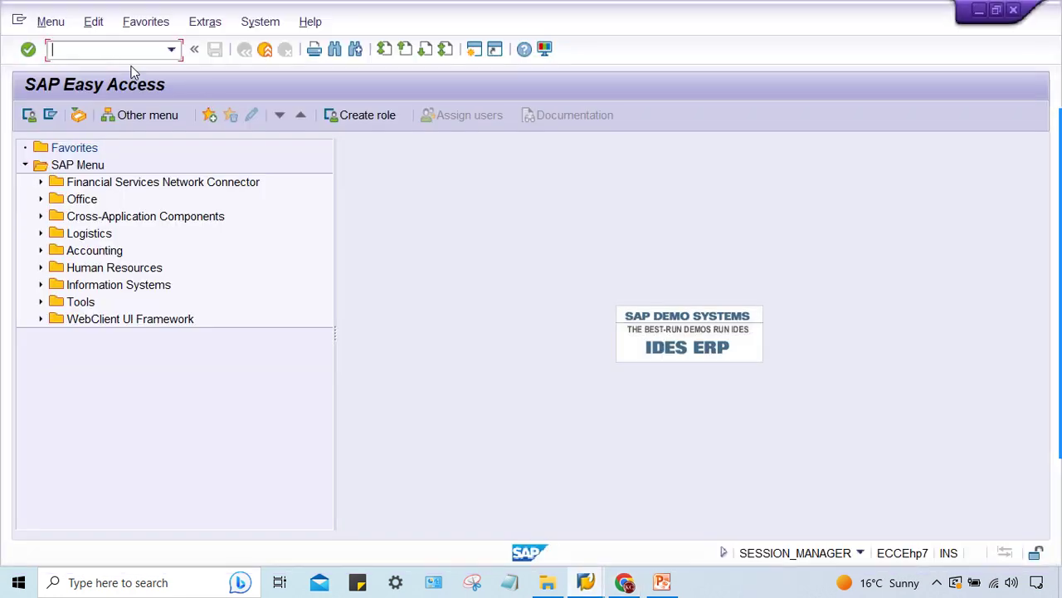
pyautogui.write('A')
pyautogui.write('S01')
pyautogui.press('Return')
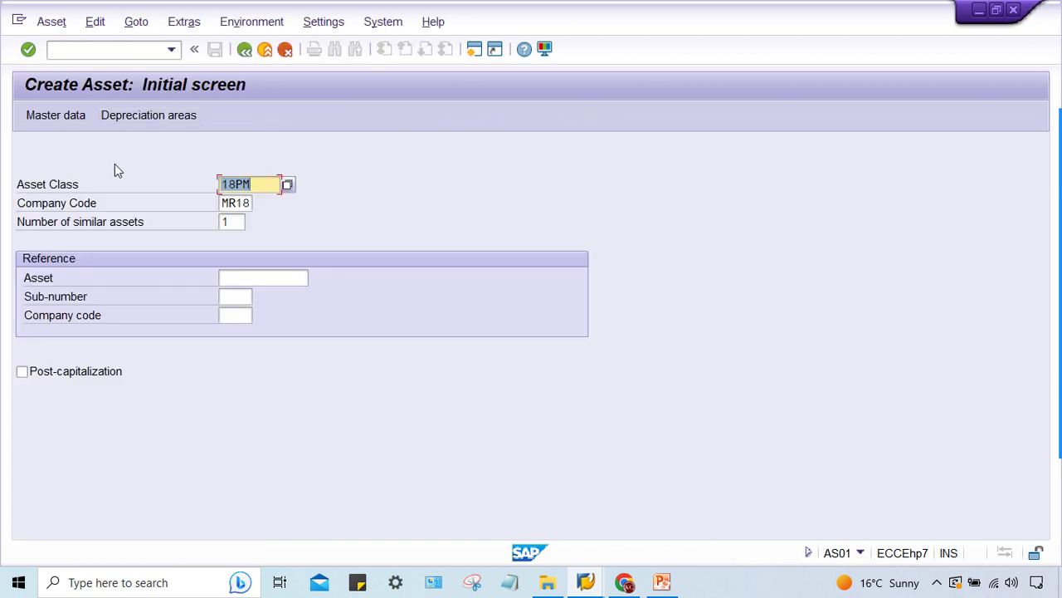
pyautogui.click(260, 188)
pyautogui.click(236, 202)
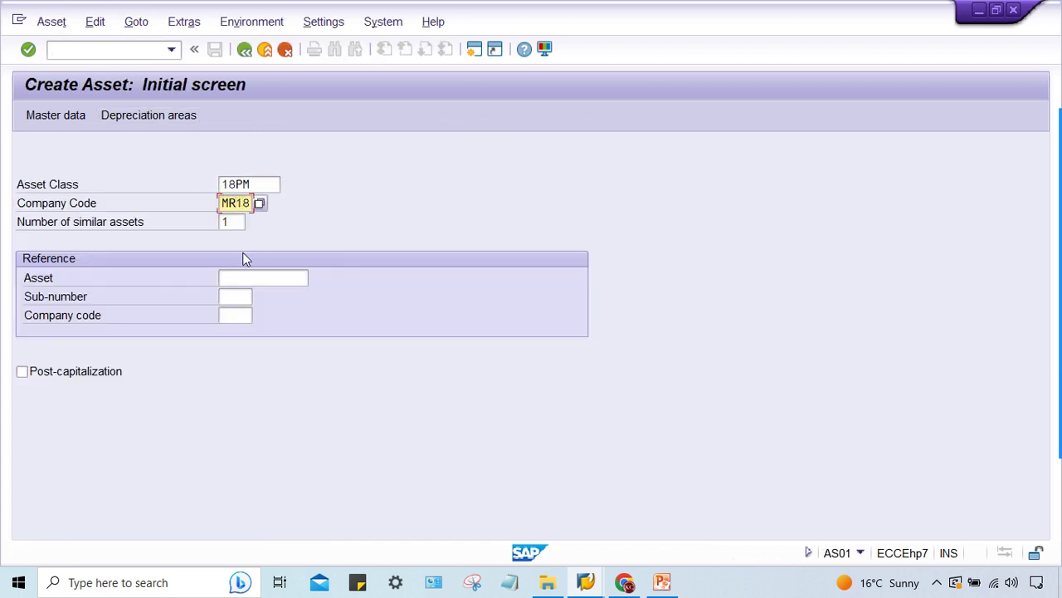
pyautogui.press('Return')
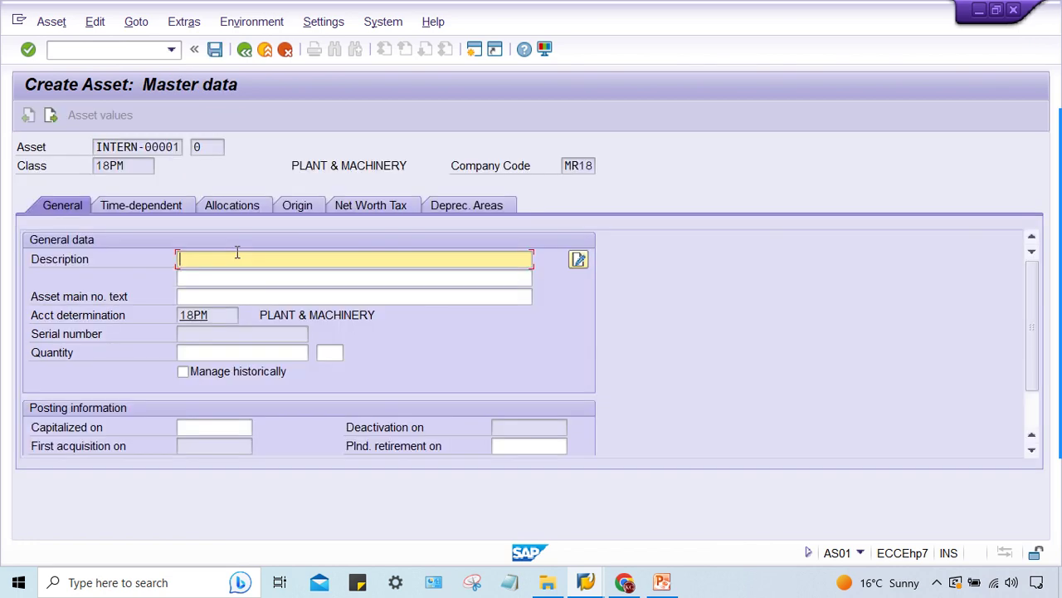
# - Enter the asset description TEST ASSET_P&M from earlier suggestions
pyautogui.write('TEST')
pyautogui.press('Down')
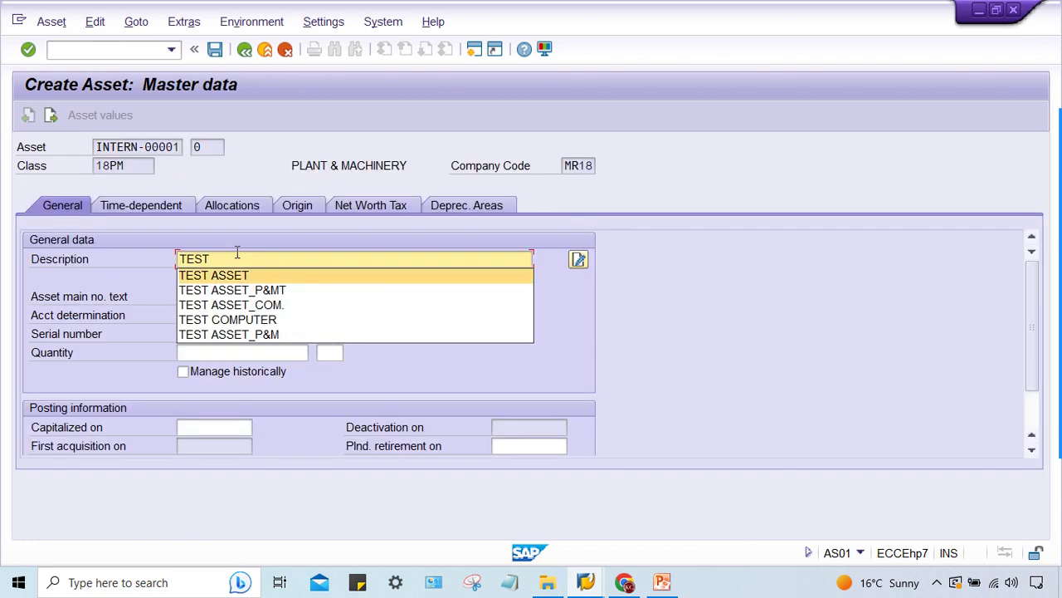
pyautogui.press('Return')
pyautogui.write('_')
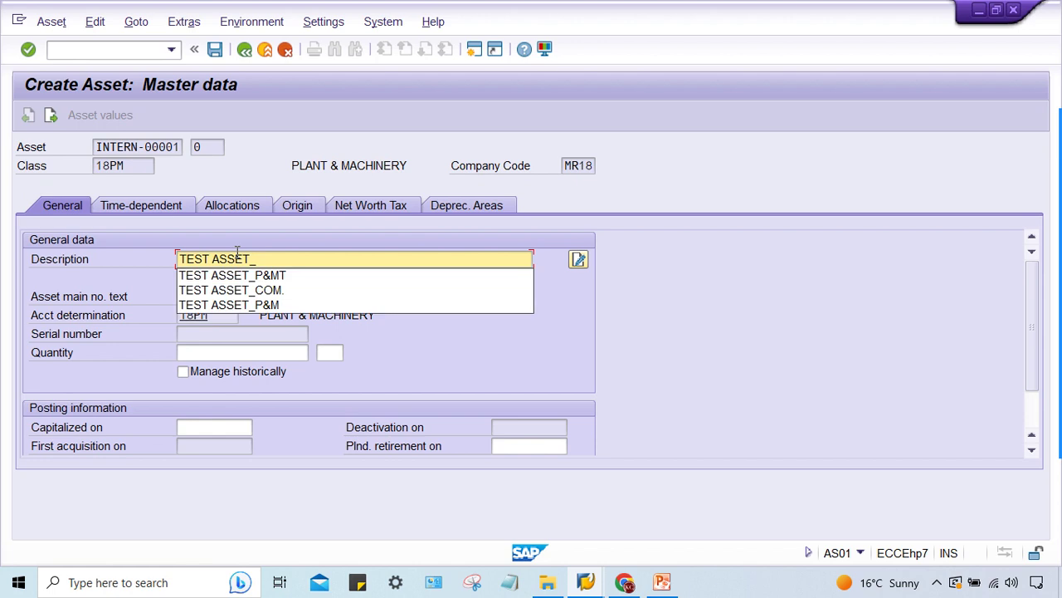
pyautogui.press('Down')
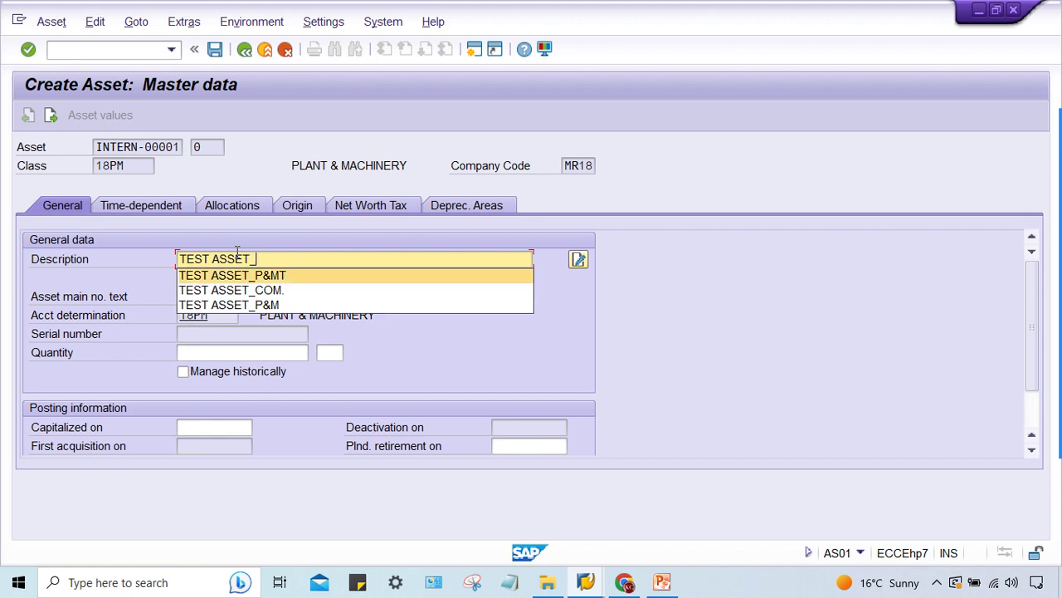
pyautogui.press('Return')
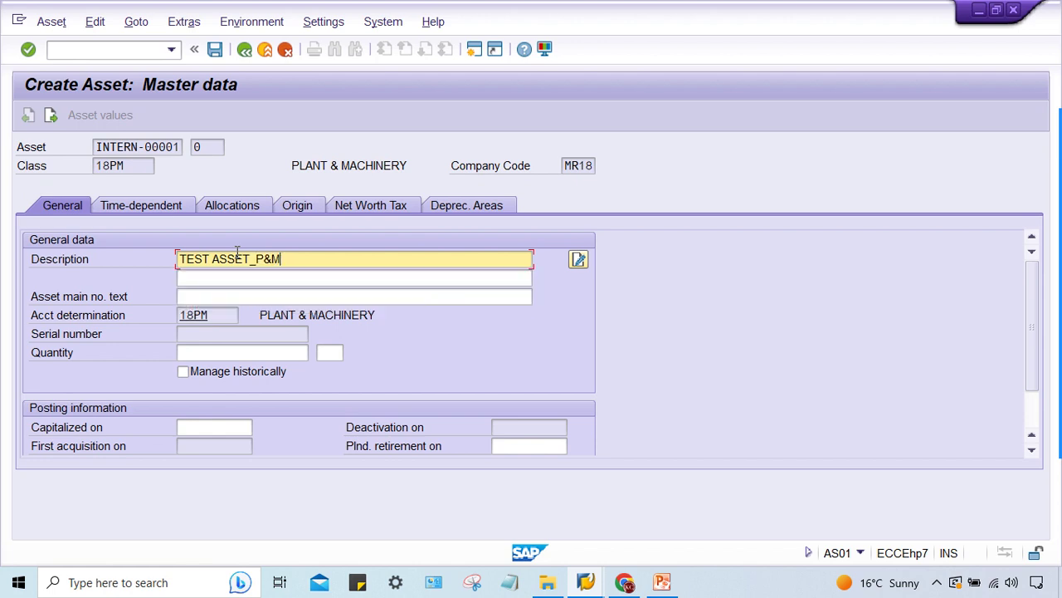
pyautogui.press('Escape')
# - Enter depreciation key MR18 and useful life 5 in book depreciation
pyautogui.click(457, 207)
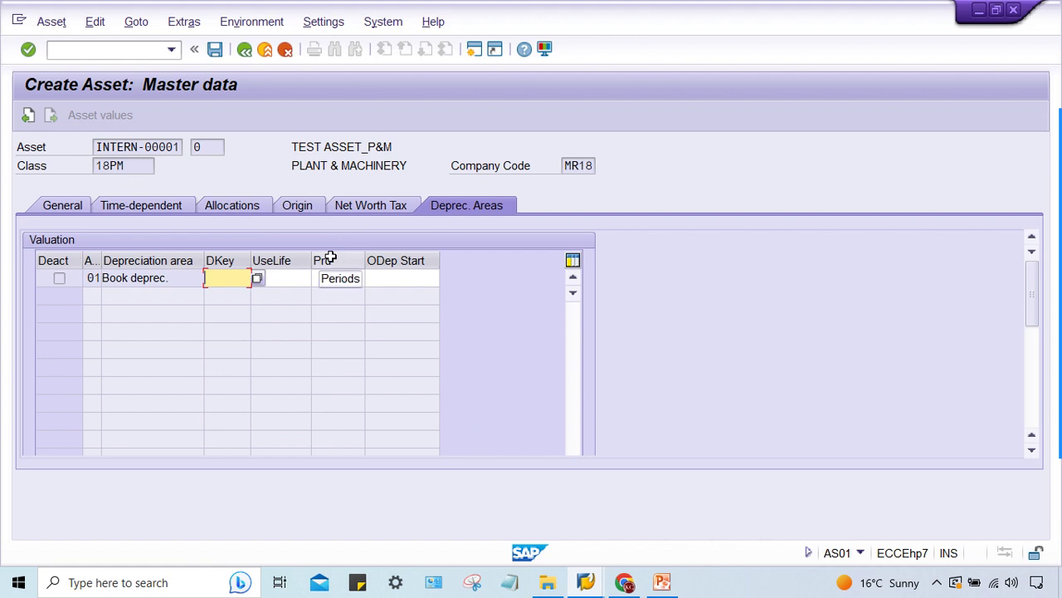
pyautogui.write('MR18')
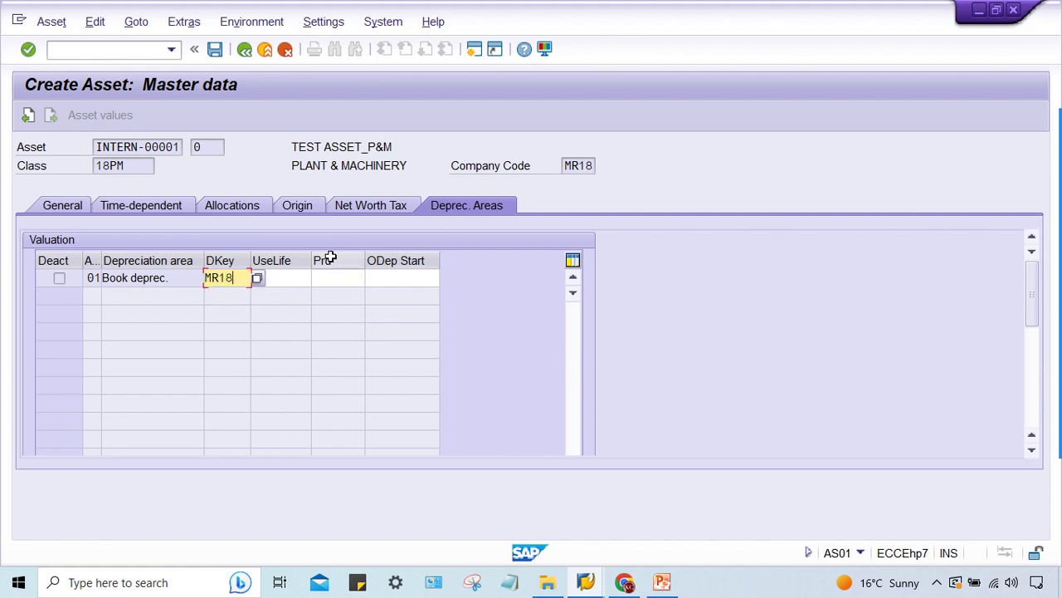
pyautogui.press('Tab')
pyautogui.write('5')
pyautogui.press('Tab')
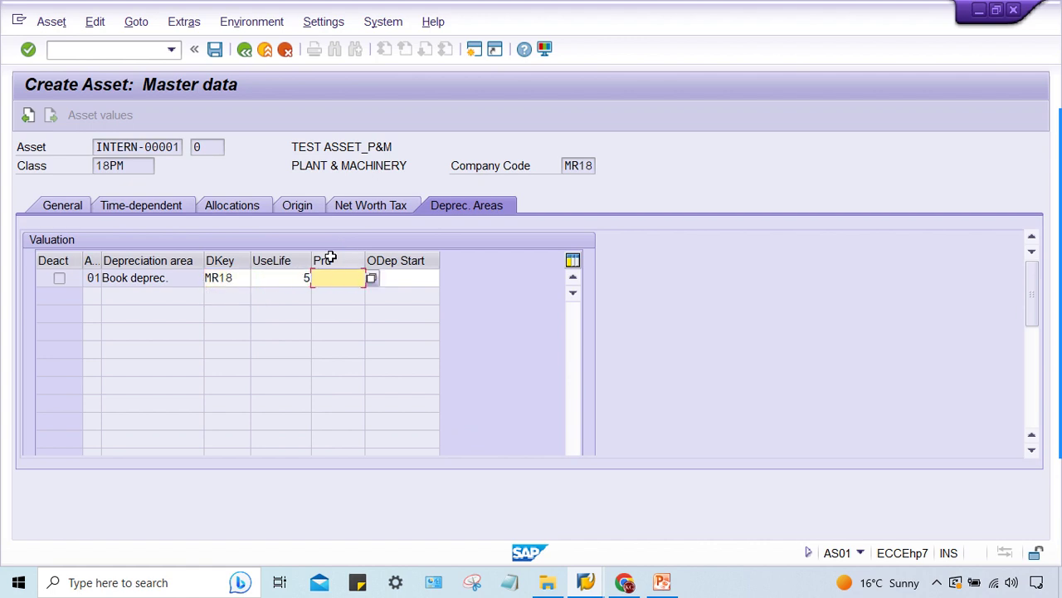
pyautogui.press('Tab')
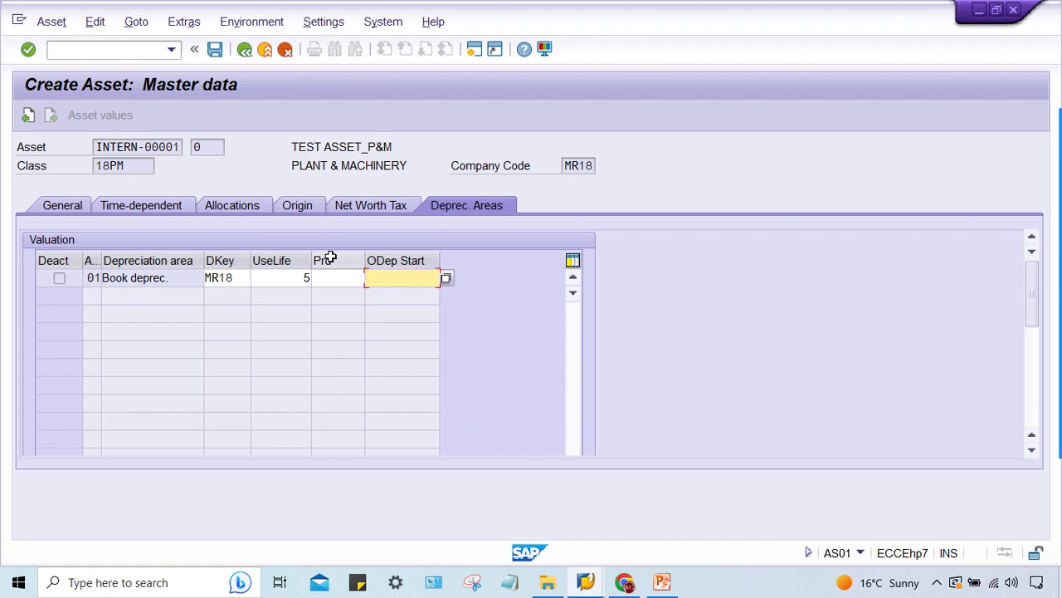
# - Set the depreciation start to 28.02.2023, submit, and exit after the MR18 error
pyautogui.write('01.')
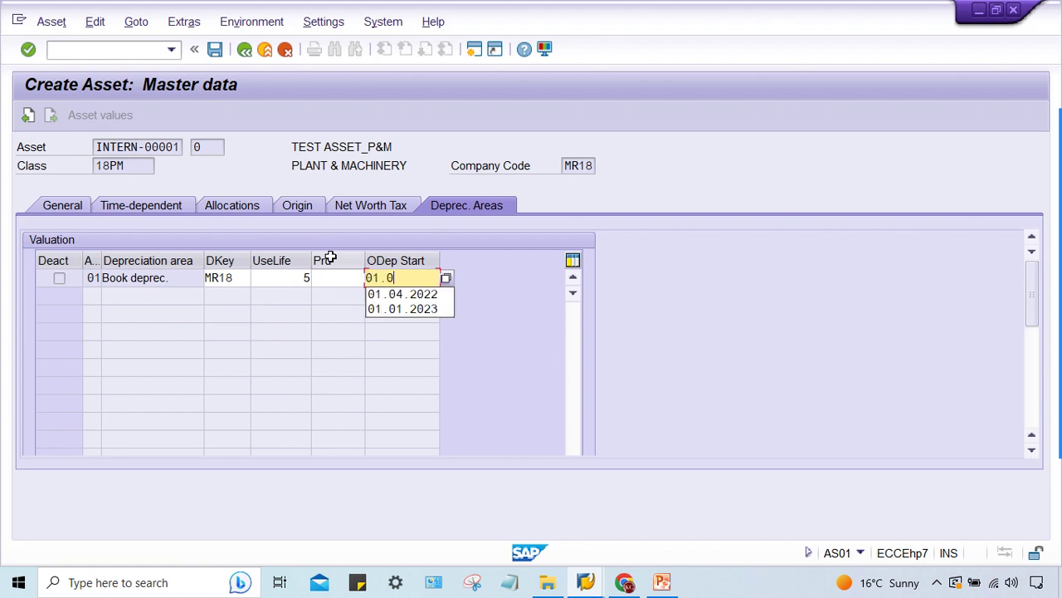
pyautogui.press('Down')
pyautogui.press('Return')
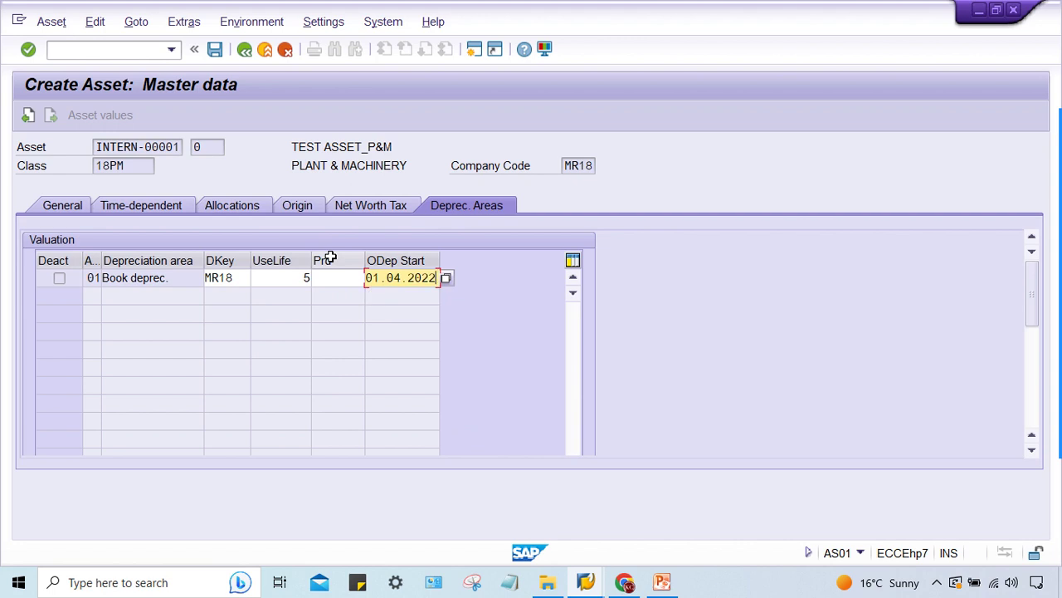
pyautogui.press('BackSpace')
pyautogui.press('BackSpace')
pyautogui.press('BackSpace')
pyautogui.press('BackSpace')
pyautogui.press('BackSpace')
pyautogui.press('BackSpace')
pyautogui.press('BackSpace')
pyautogui.press('BackSpace')
pyautogui.press('BackSpace')
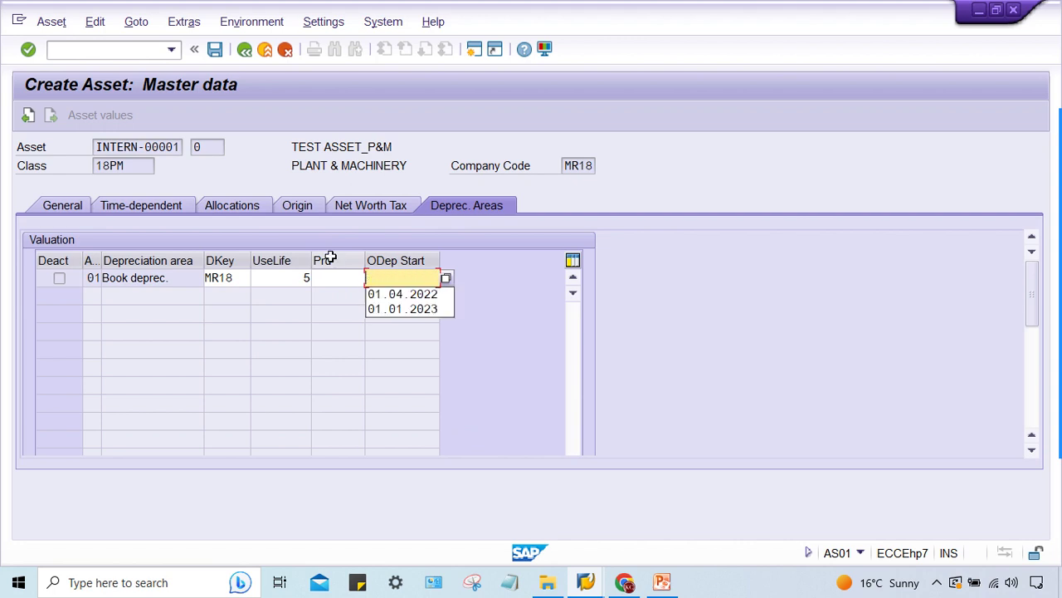
pyautogui.write('28.02')
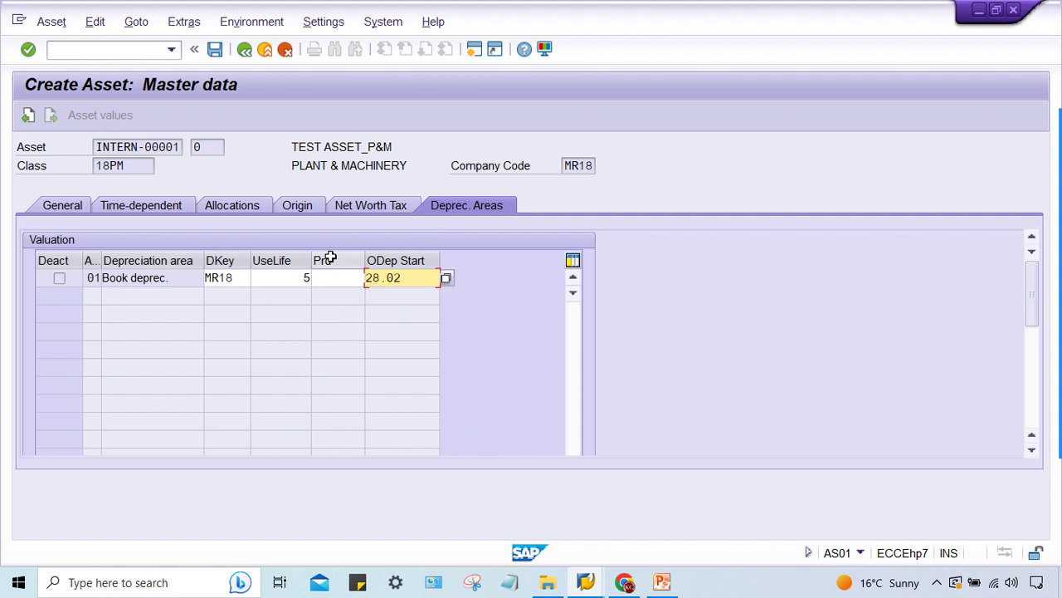
pyautogui.write('.2023')
pyautogui.press('Return')
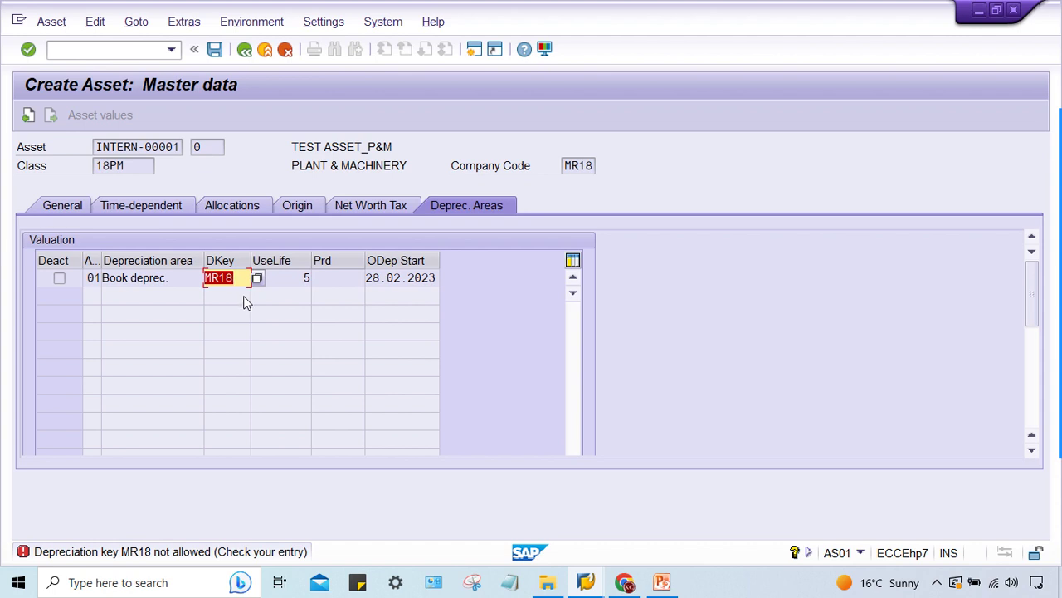
pyautogui.click(474, 49)
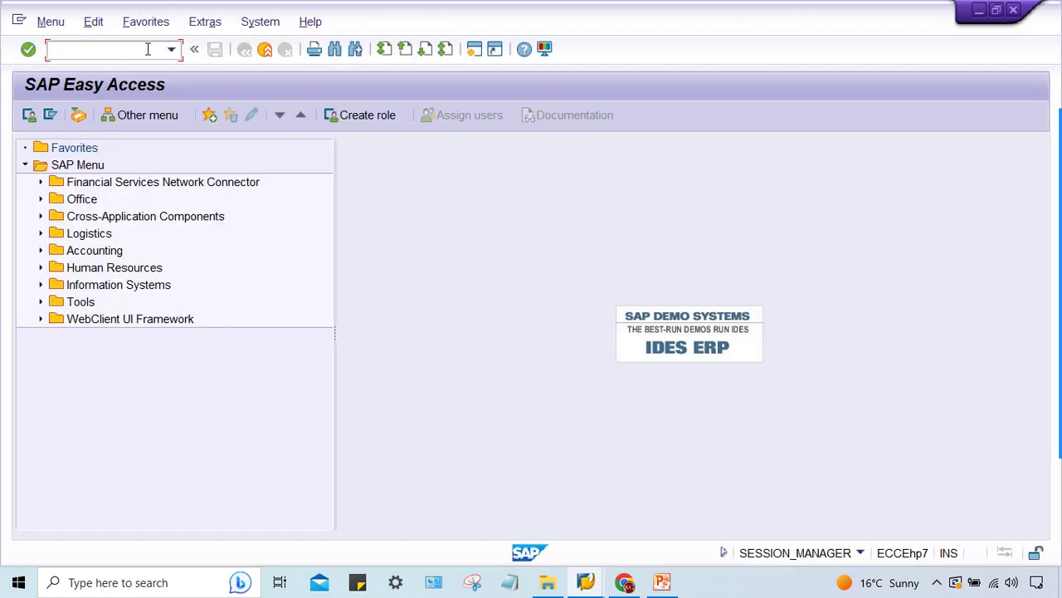
# - In AFAMA, position the depreciation key list at MR18 and select its row
pyautogui.write('AF')
pyautogui.write('AMA')
pyautogui.press('Return')
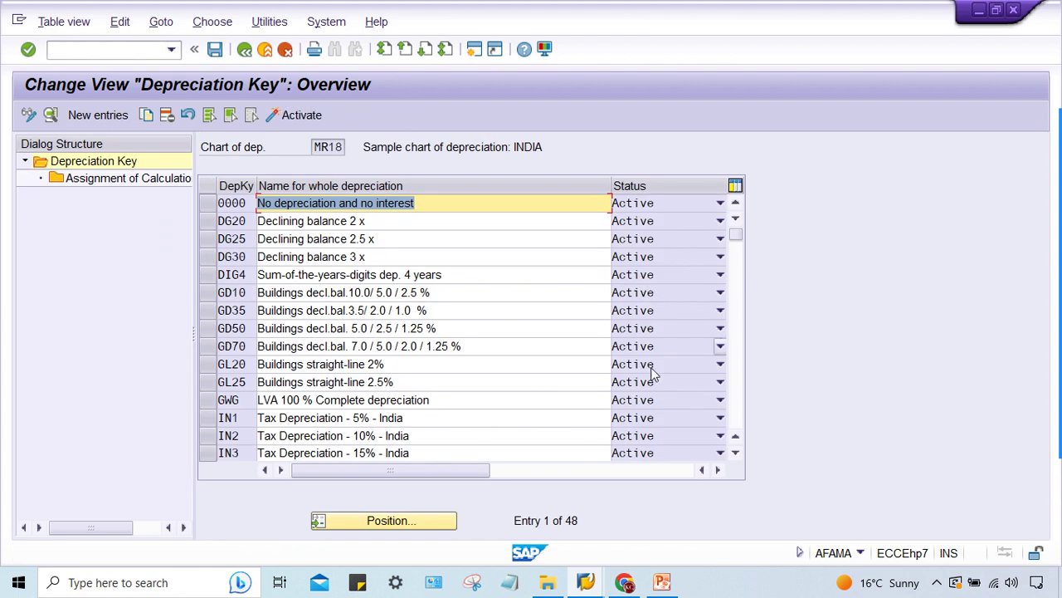
pyautogui.click(390, 522)
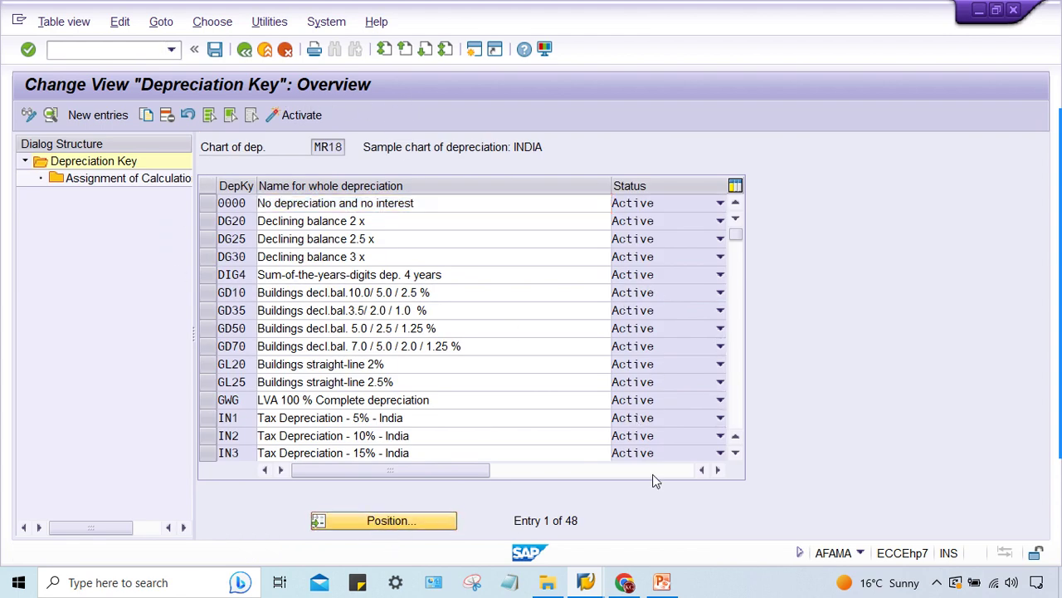
pyautogui.write('MR')
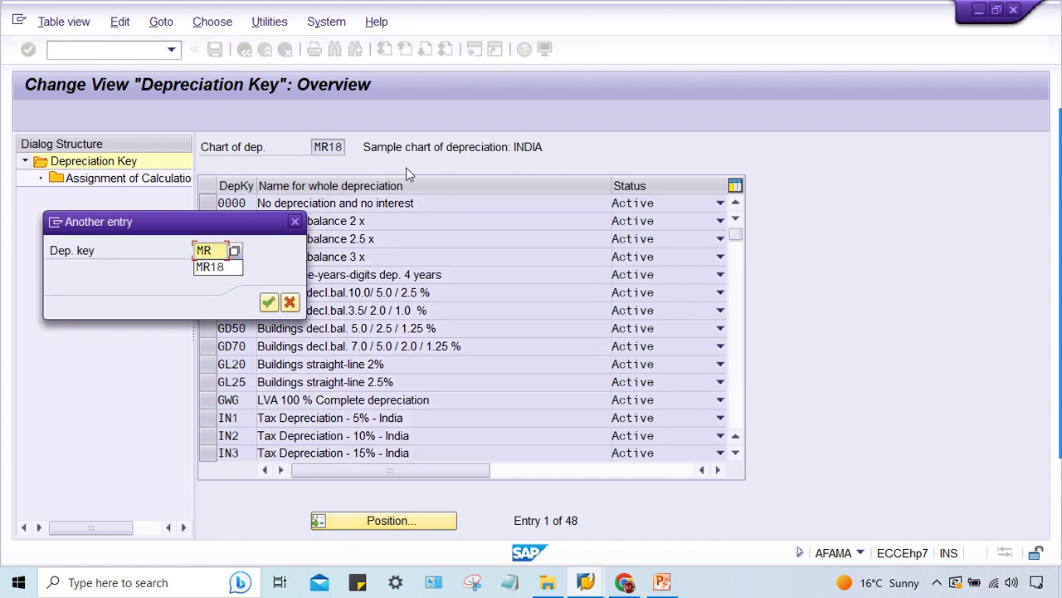
pyautogui.write('18')
pyautogui.press('Return')
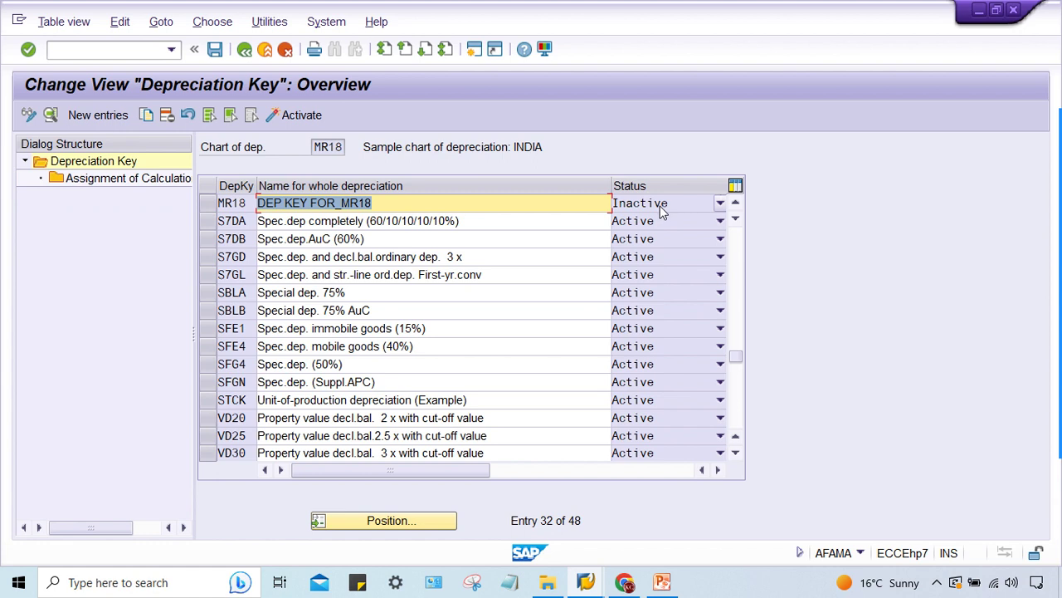
pyautogui.click(209, 206)
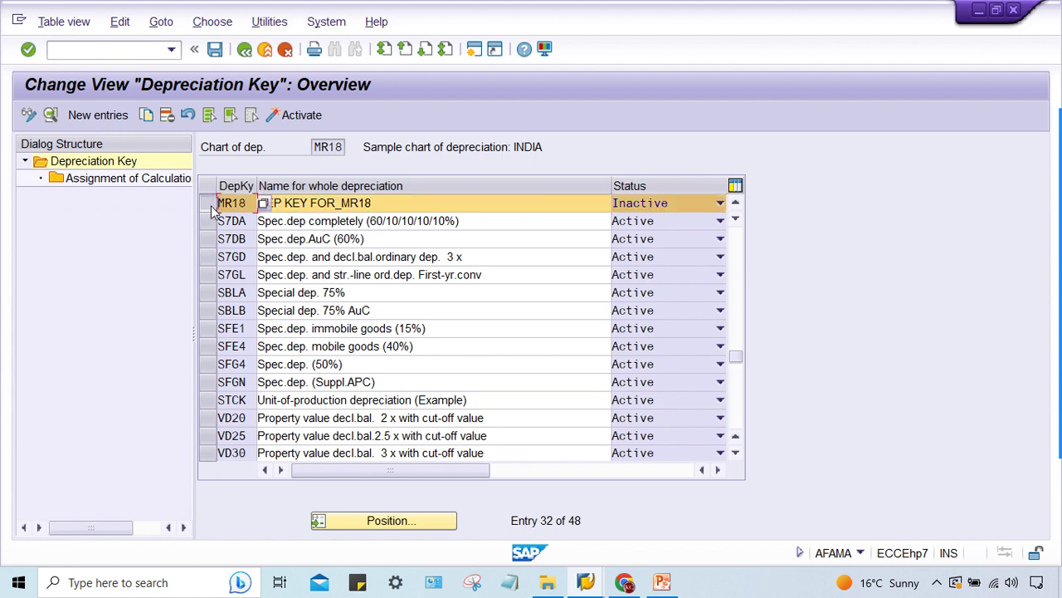
# - Activate depreciation key MR18 under a customizing request, then recheck the asset entry
pyautogui.click(289, 115)
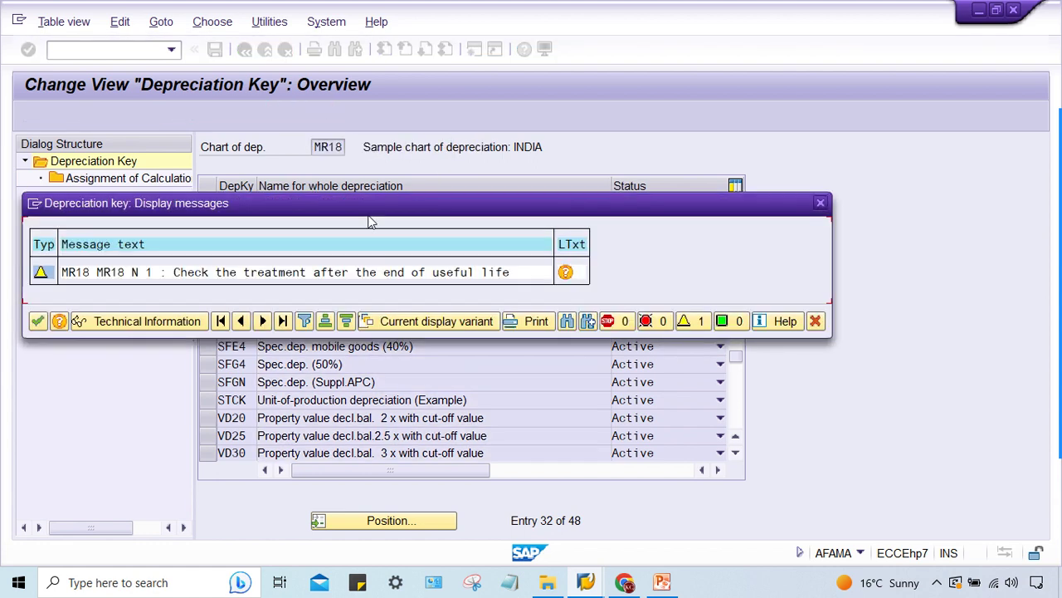
pyautogui.click(35, 323)
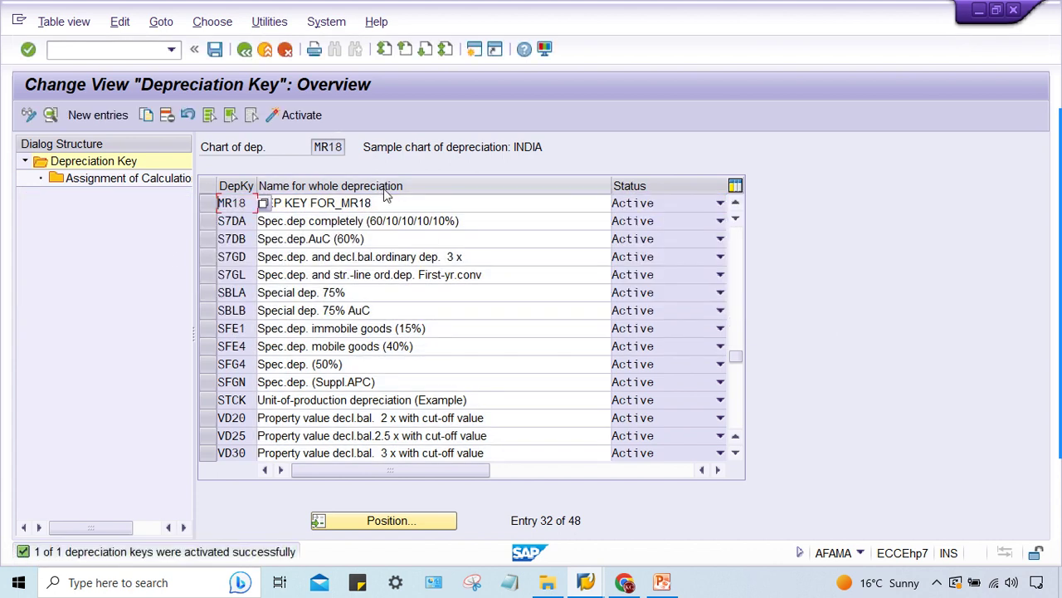
pyautogui.press('Return')
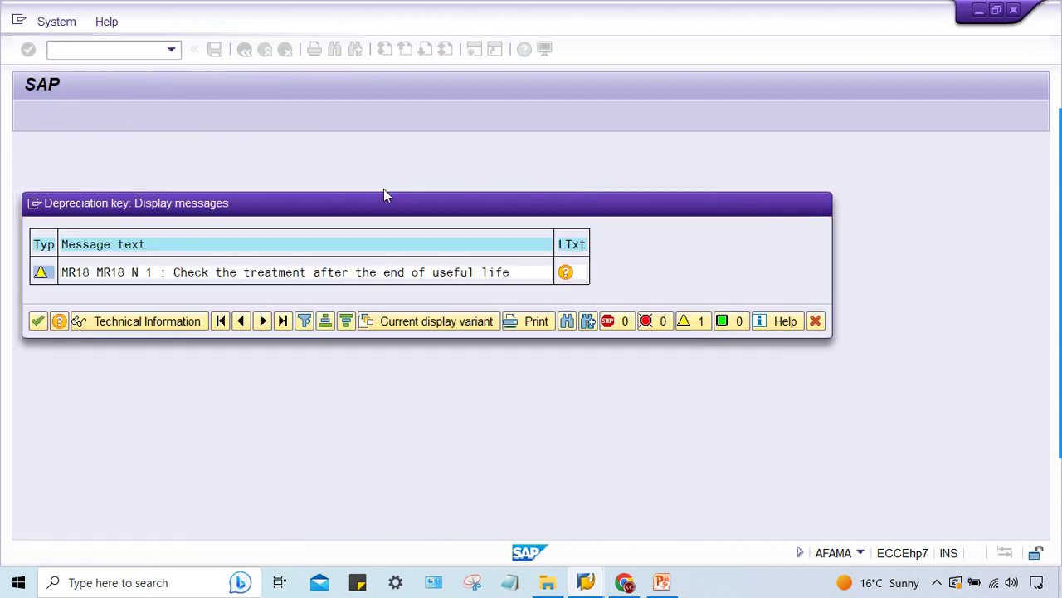
pyautogui.click(305, 302)
pyautogui.moveTo(585, 582)
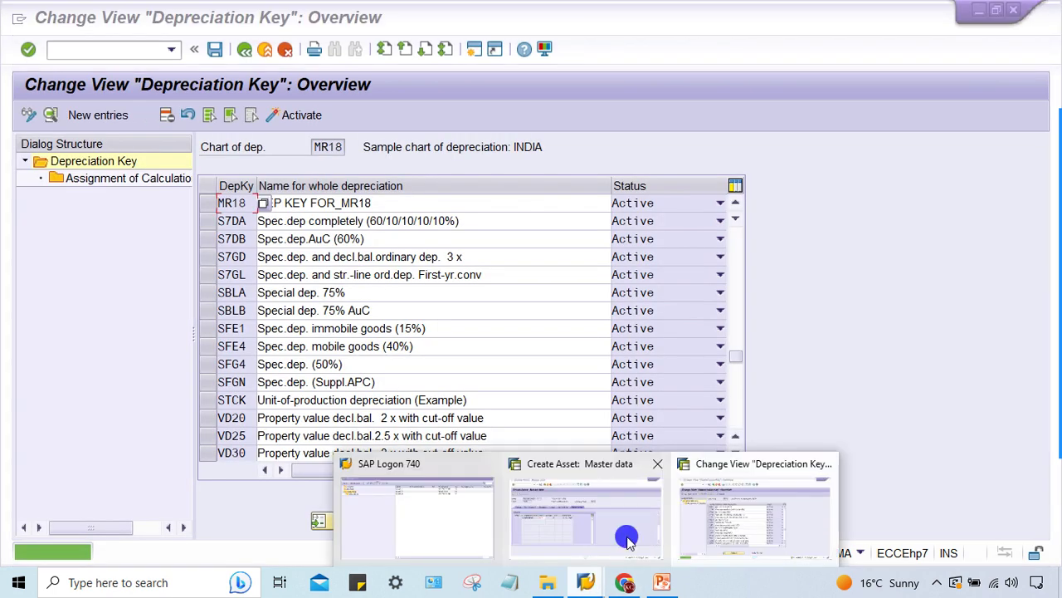
pyautogui.click(622, 536)
pyautogui.press('Return')
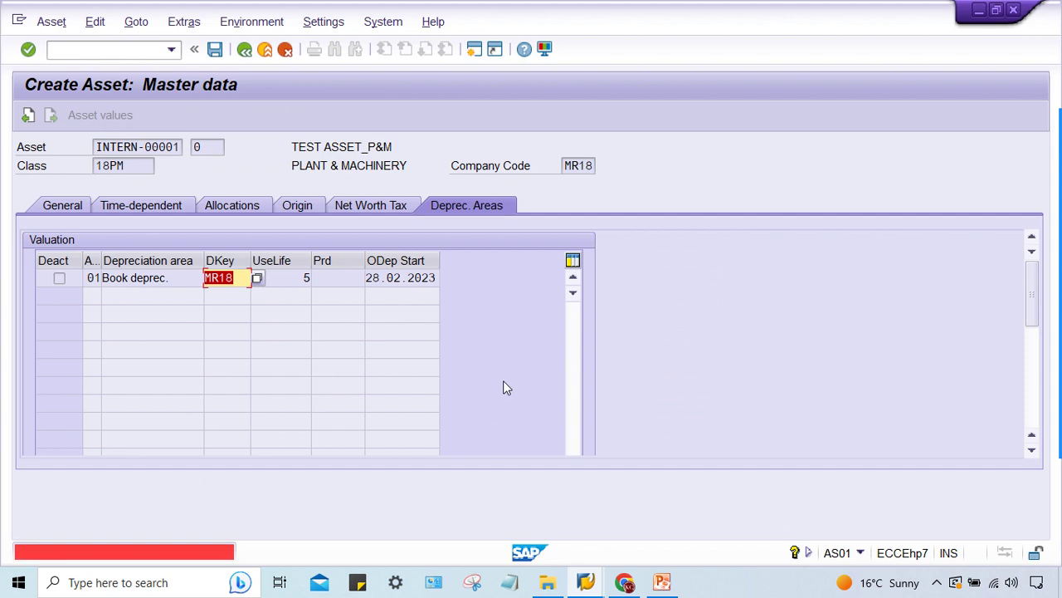
# - Restart AS01 for class 18PM, company code MR18, with description TEST ASSET_P&M
pyautogui.click(171, 50)
pyautogui.click(138, 83)
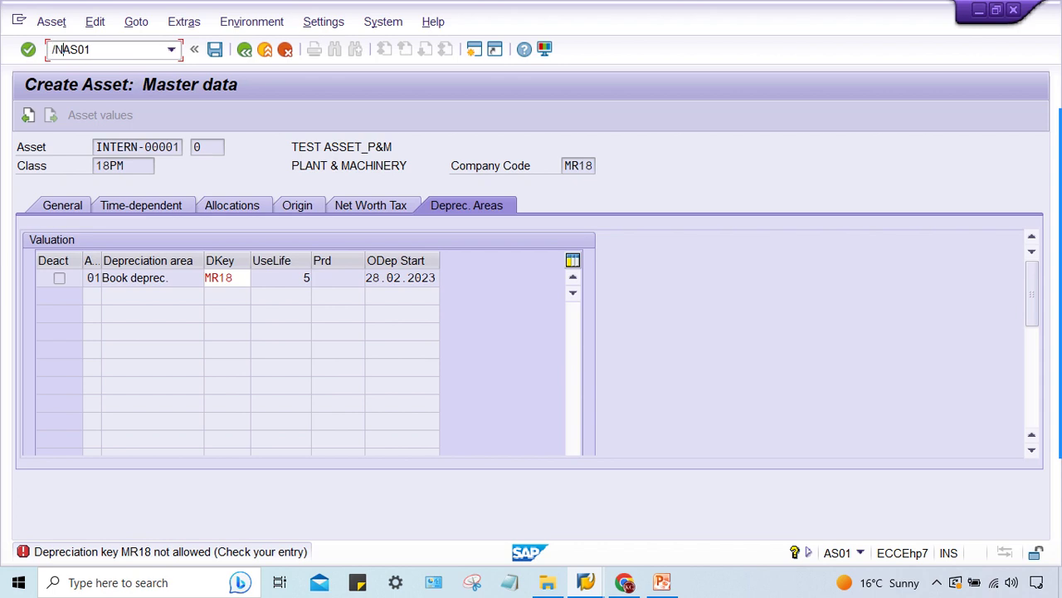
pyautogui.press('Return')
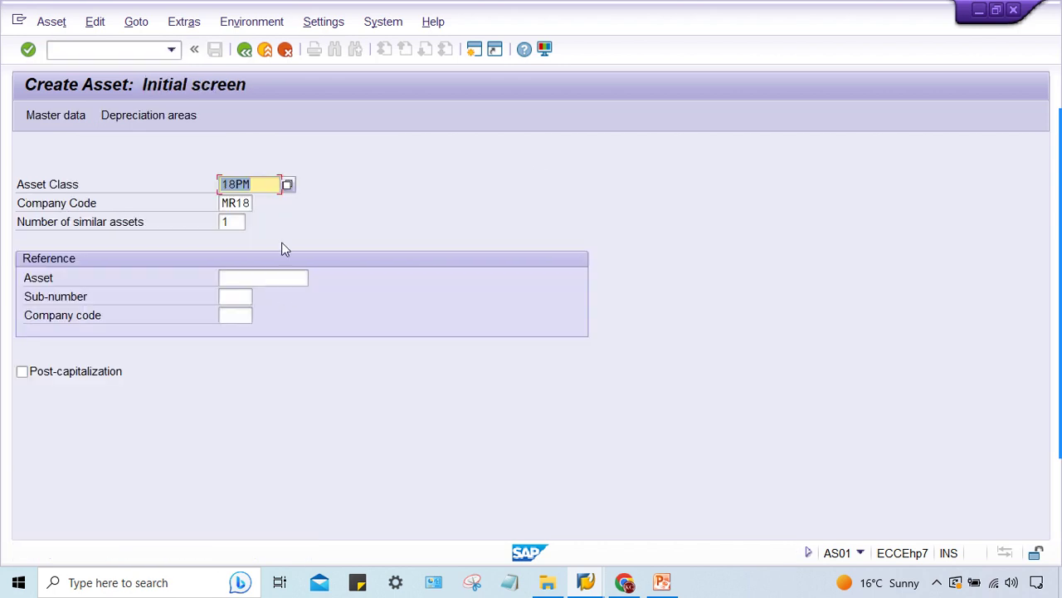
pyautogui.press('Return')
pyautogui.click(247, 254)
pyautogui.write('TEST ASSET_P&M')
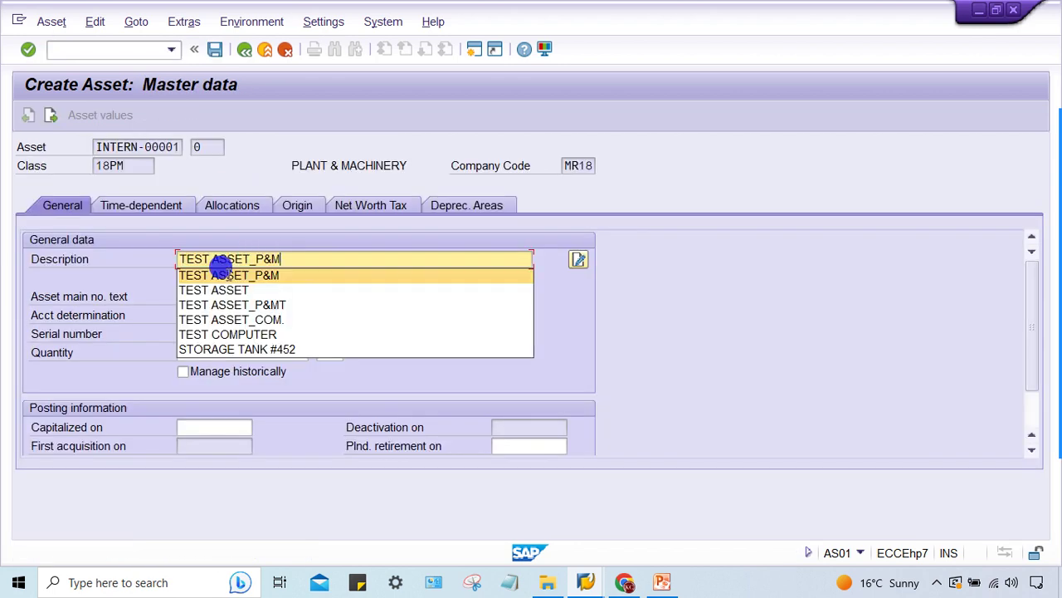
pyautogui.click(213, 270)
# - Enter key MR18, useful life 5, start 28.02.2023 and accept the start-date warning
pyautogui.click(474, 205)
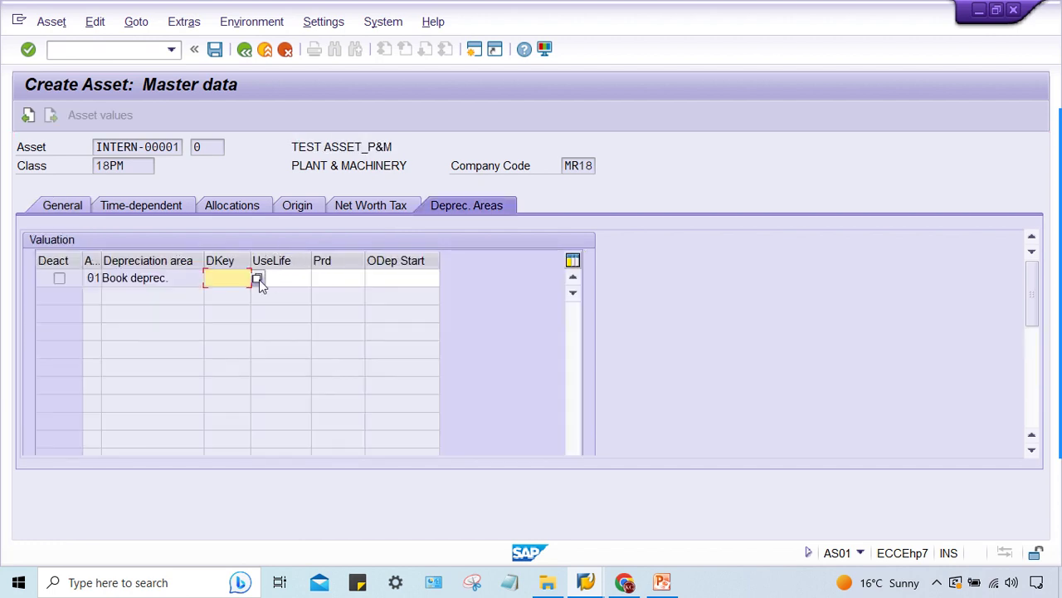
pyautogui.click(249, 279)
pyautogui.write('MR18')
pyautogui.click(300, 279)
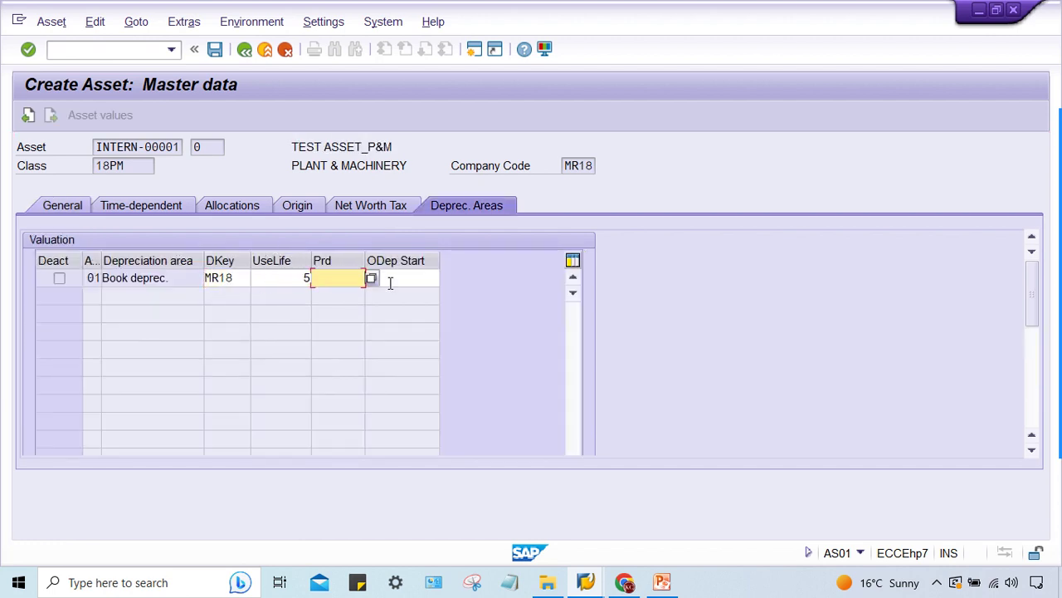
pyautogui.click(410, 277)
pyautogui.click(412, 293)
pyautogui.write('28.02.2023')
pyautogui.press('Return')
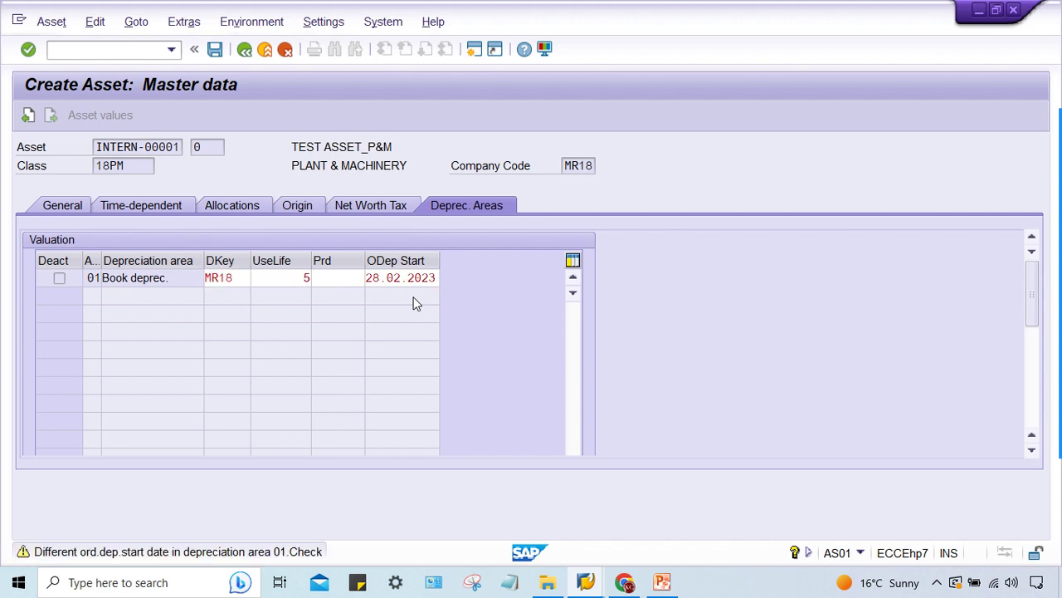
pyautogui.press('Return')
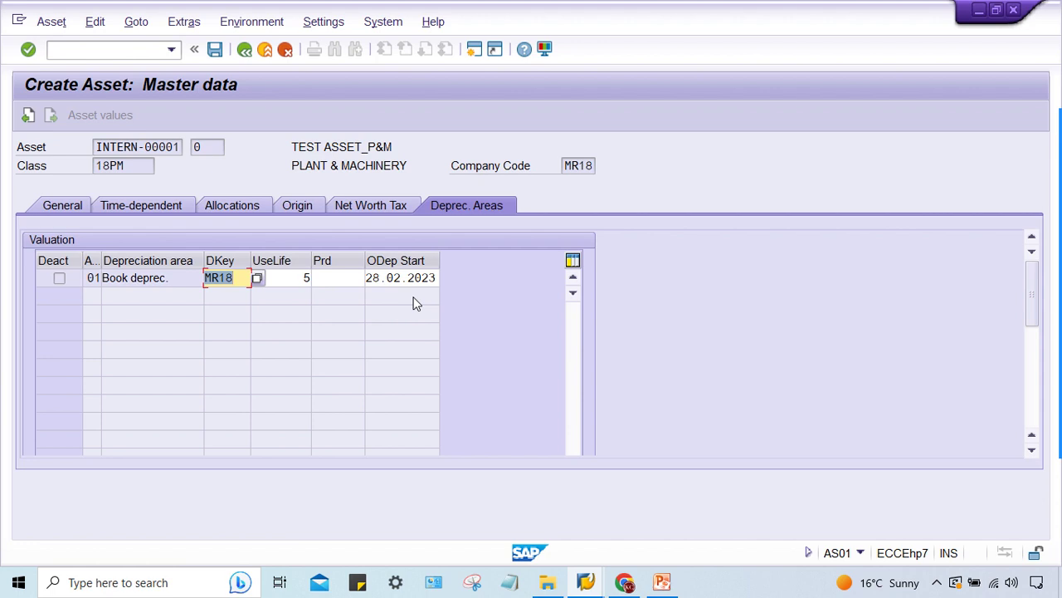
pyautogui.click(357, 278)
pyautogui.click(270, 278)
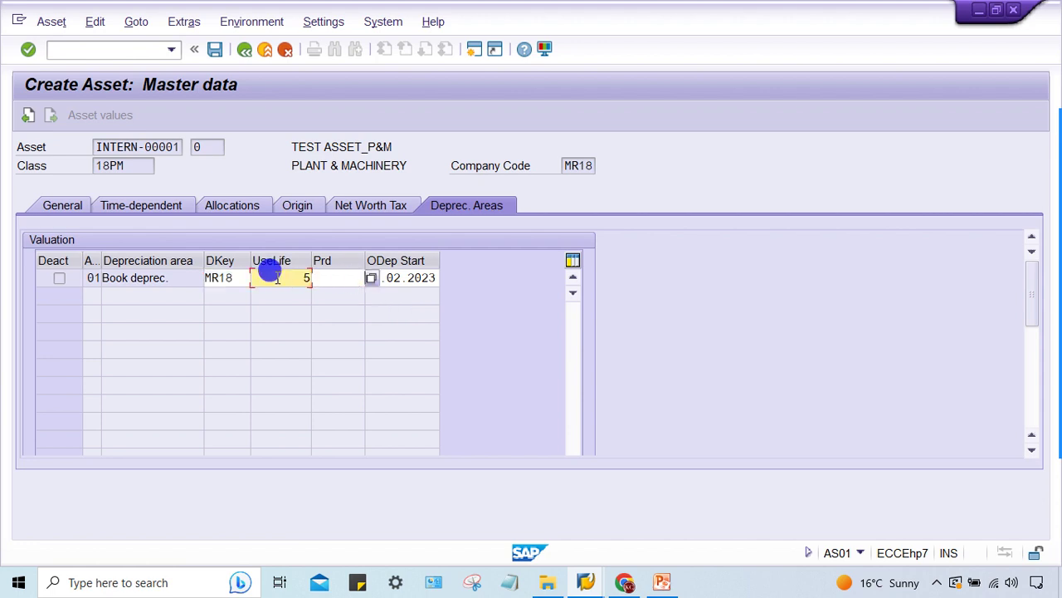
pyautogui.click(225, 278)
pyautogui.click(316, 279)
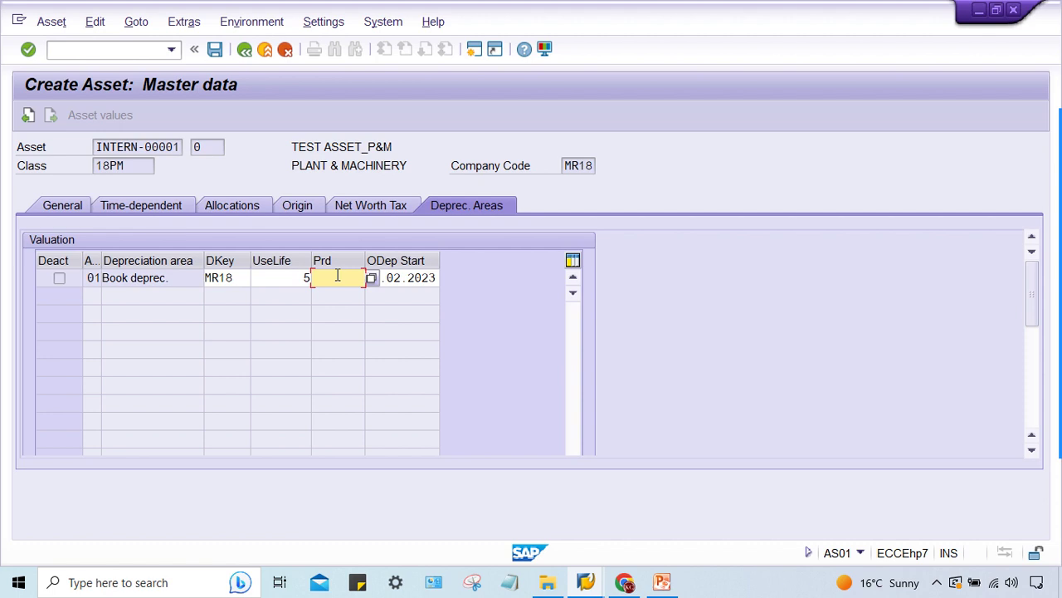
pyautogui.click(236, 279)
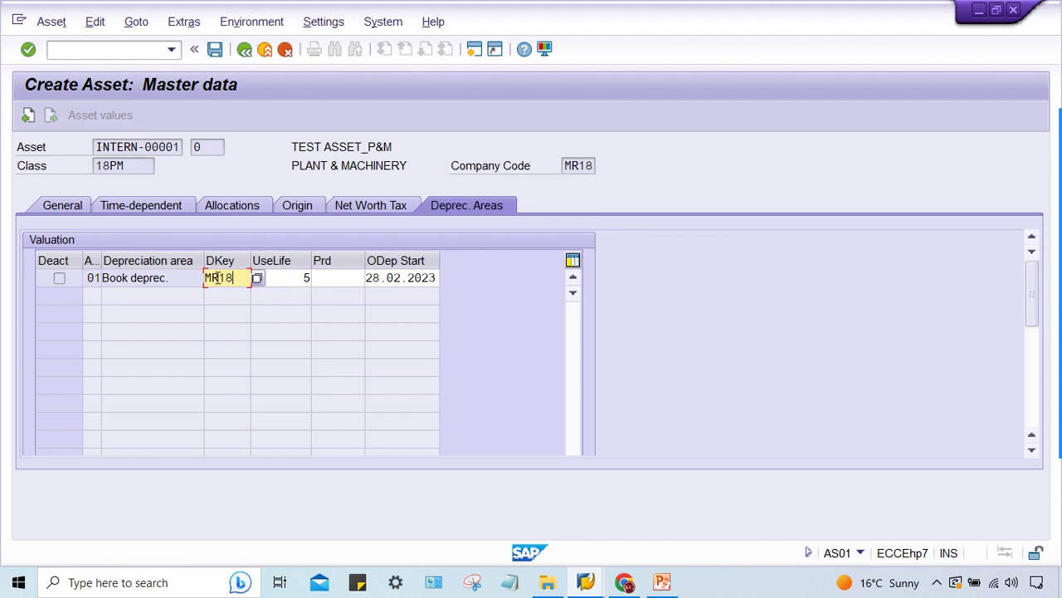
pyautogui.moveTo(233, 277); pyautogui.dragTo(208, 274)
pyautogui.click(213, 278)
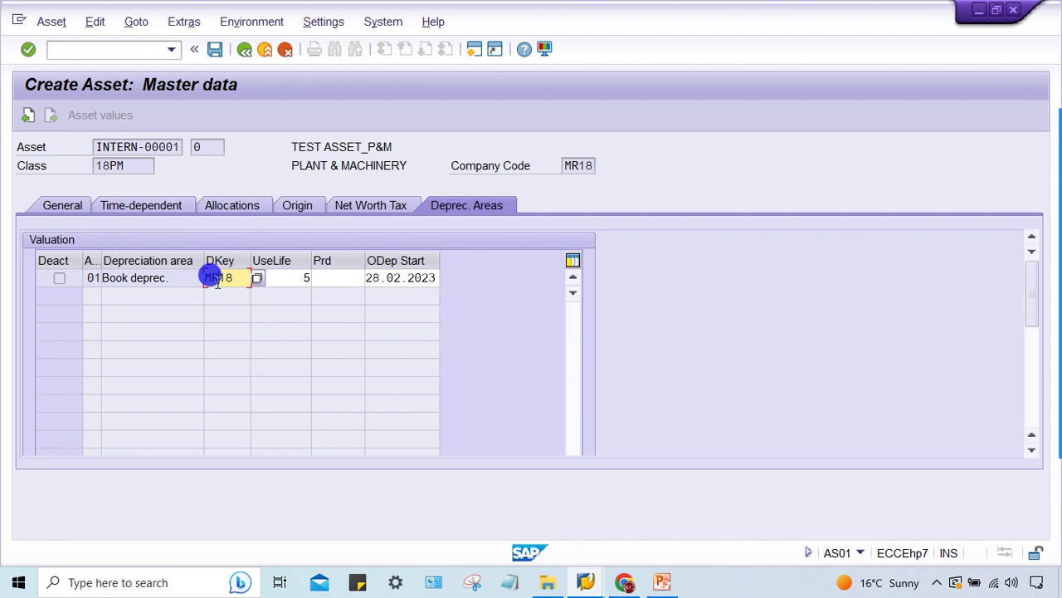